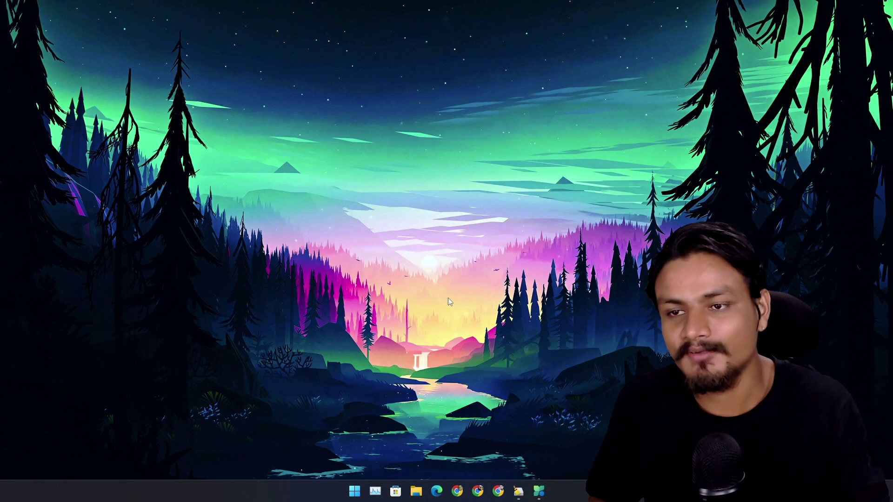
Restore the BleachBit window, minimise PC Manager, and shift BleachBit slightly left
left_click(518, 491)
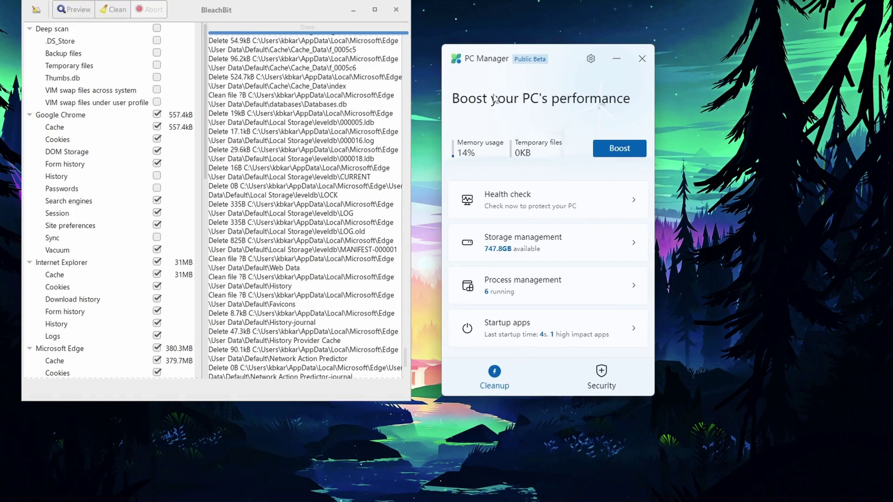
left_click_drag(556, 65, 545, 29)
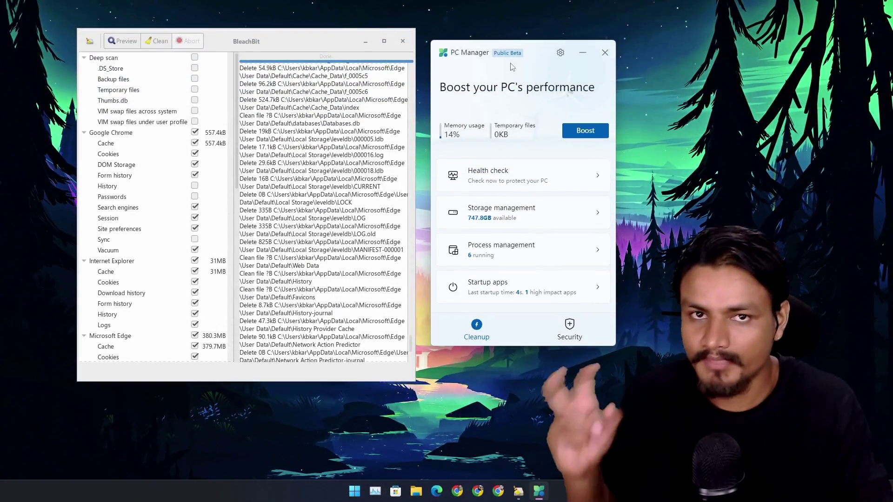
left_click(285, 46)
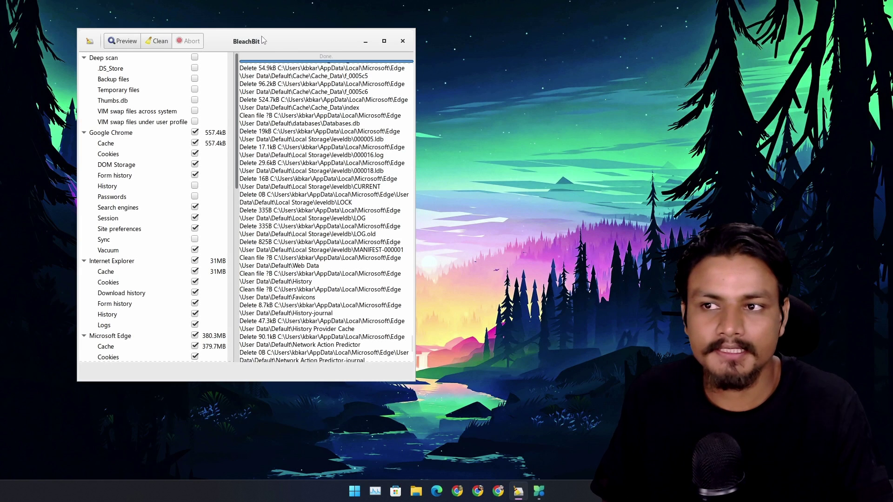
left_click_drag(261, 42, 243, 47)
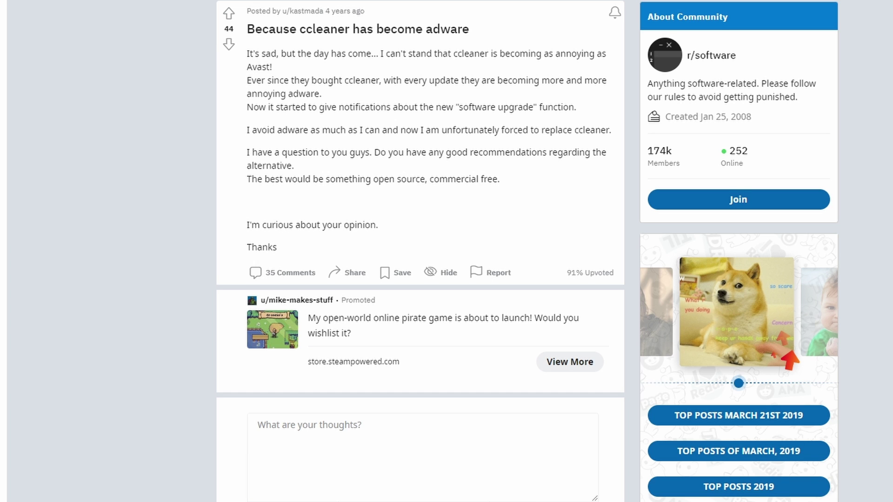
scroll(527, 251, "down", 3)
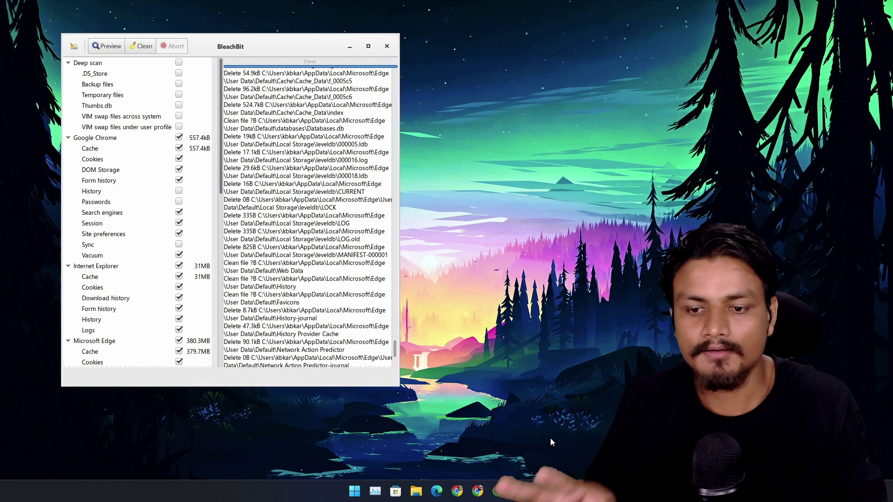
Open PC Manager's home page and arrange it beside the BleachBit window
left_click(539, 491)
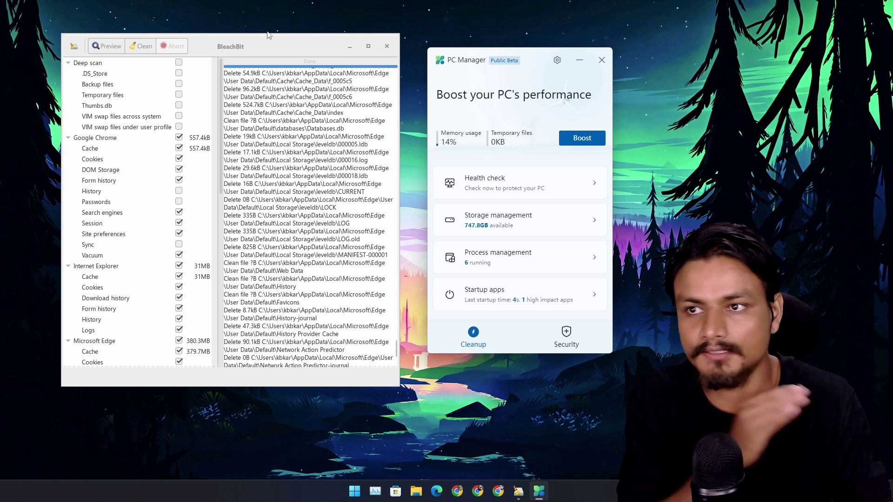
left_click(234, 47)
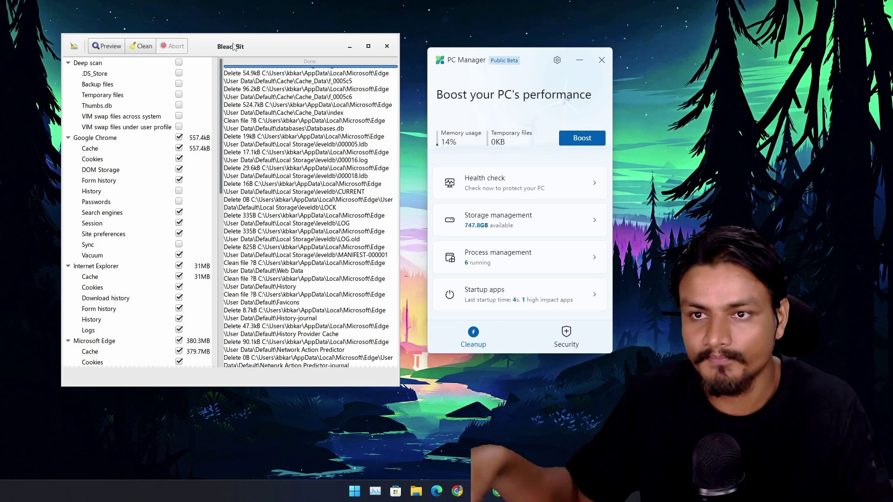
left_click_drag(531, 69, 525, 72)
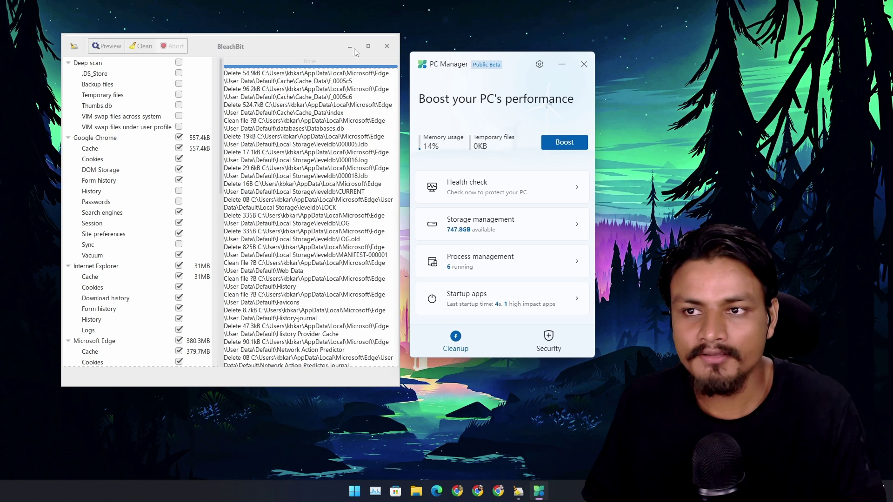
Put the BleachBit window away and move PC Manager to the left
left_click(350, 46)
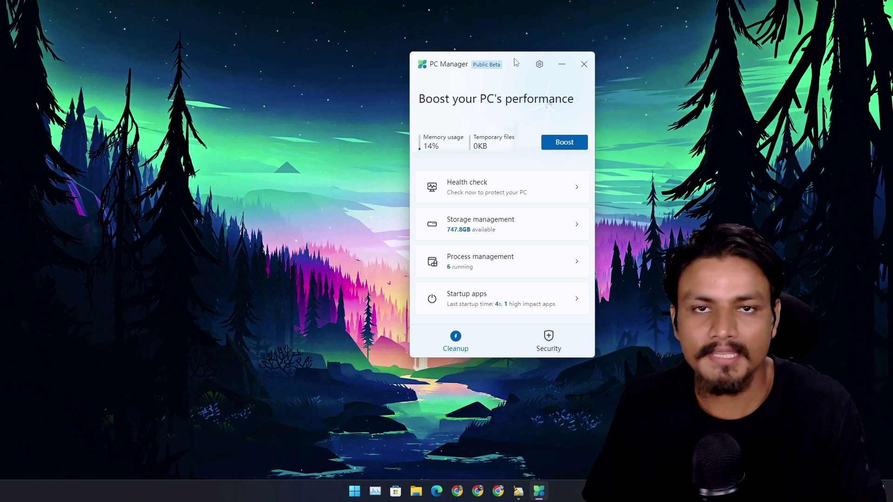
left_click_drag(516, 62, 486, 69)
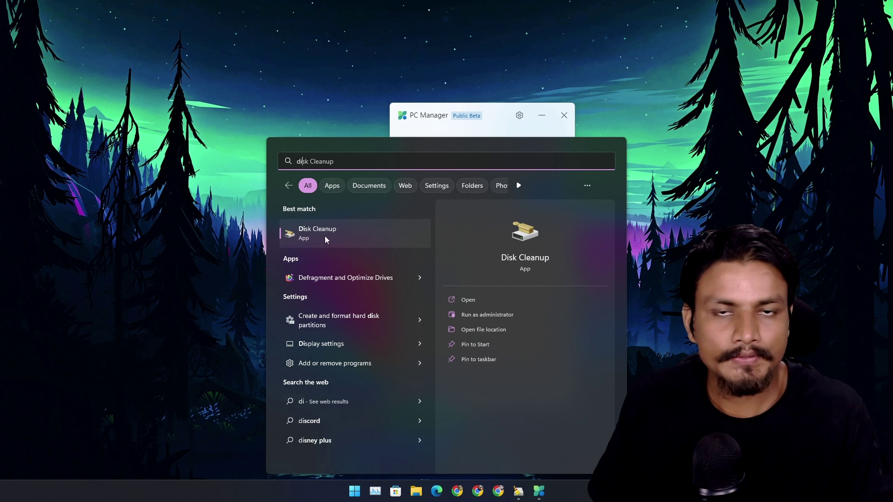
Launch Disk Cleanup, exit its drive dialog without cleaning, and centre PC Manager on screen
left_click(324, 234)
left_click_drag(479, 111, 636, 115)
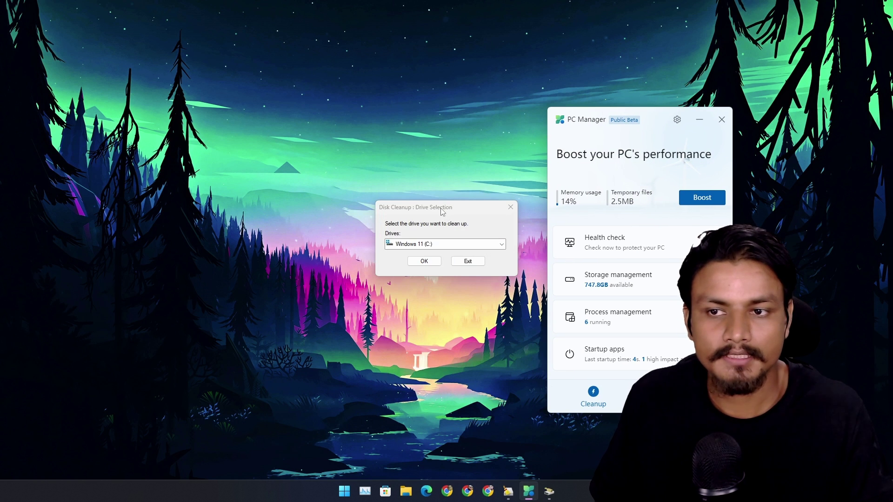
left_click_drag(442, 211, 318, 186)
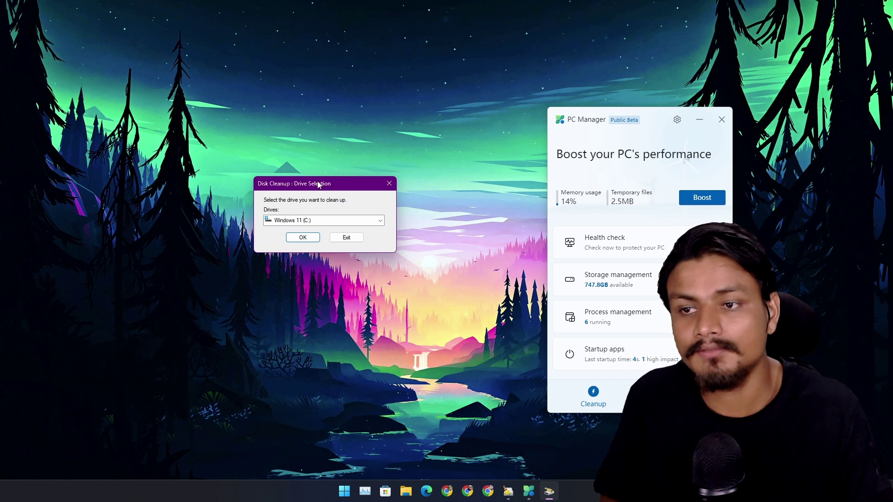
mouse_move(318, 185)
left_mouse_down()
mouse_move(339, 193)
mouse_move(318, 178)
left_mouse_up()
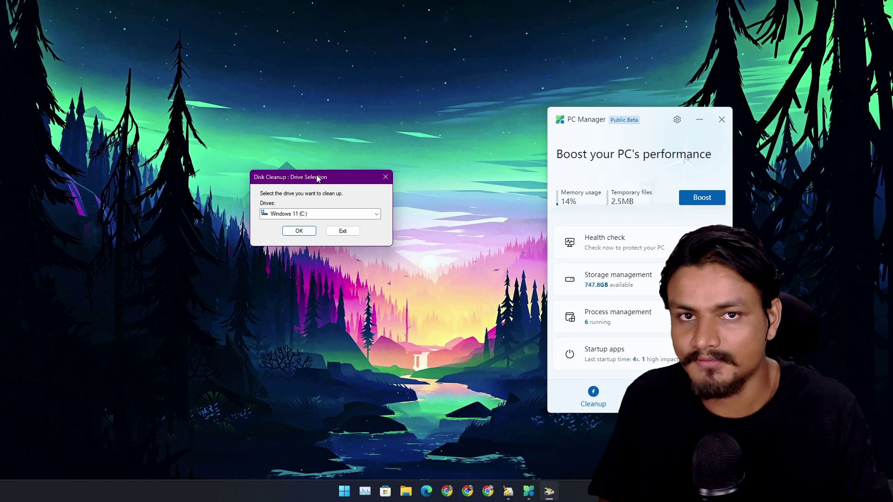
left_click(348, 234)
left_click_drag(653, 124, 446, 128)
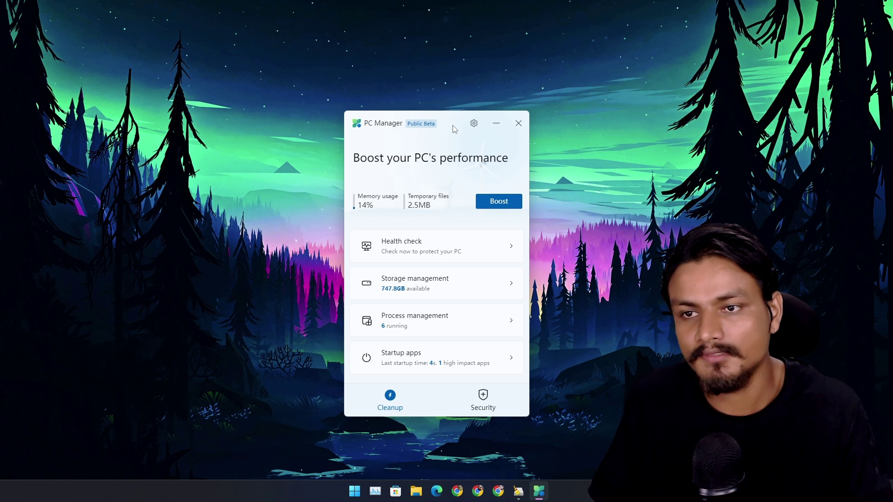
Place PC Manager beside BleachBit and scroll BleachBit's list to the 48.22GB System section
left_click_drag(454, 129, 478, 130)
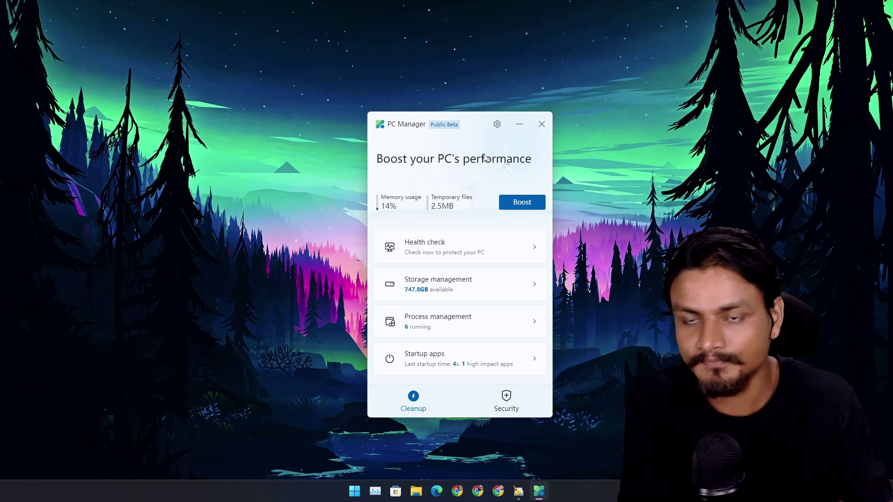
left_click_drag(473, 129, 492, 121)
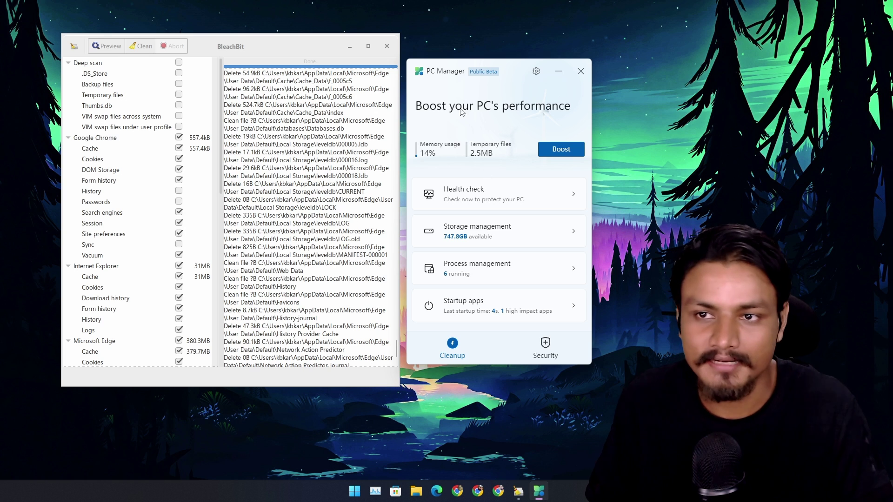
left_click_drag(508, 76, 512, 76)
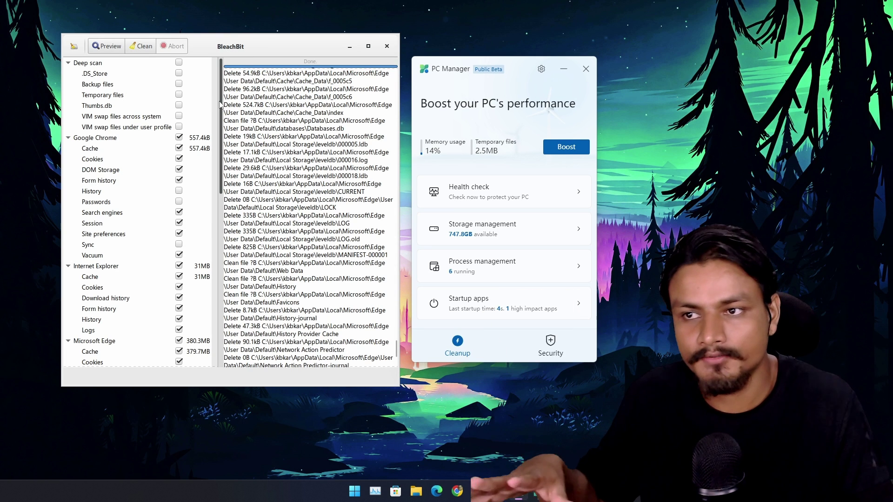
left_click_drag(220, 104, 224, 83)
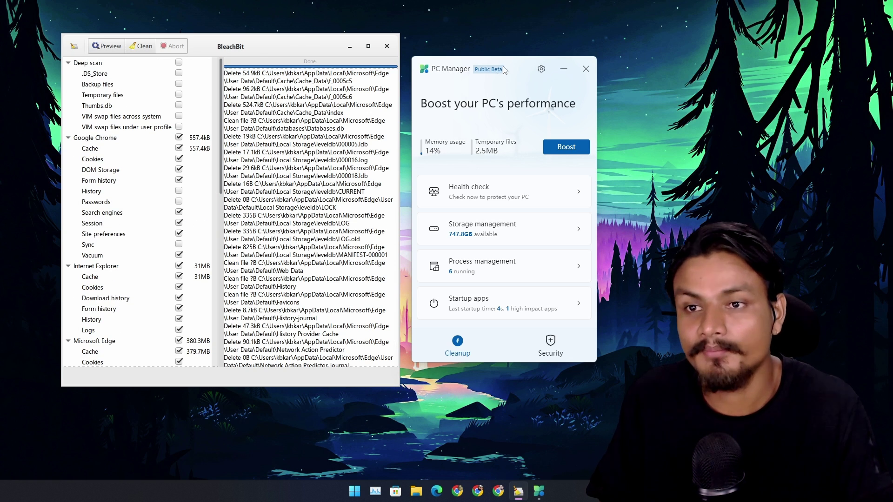
left_click_drag(512, 69, 523, 68)
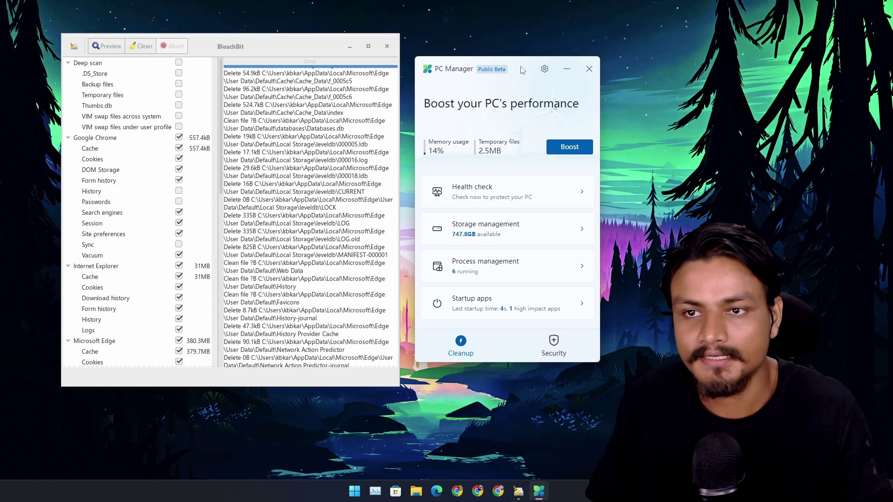
left_click_drag(522, 70, 527, 77)
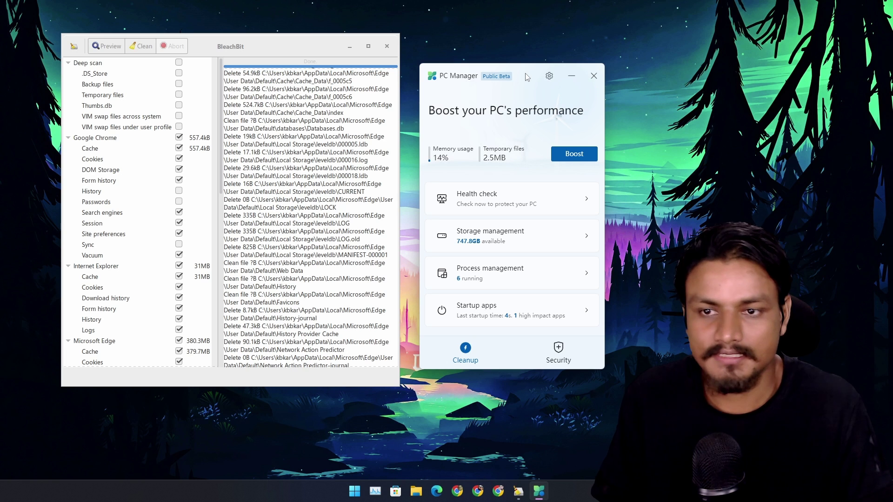
mouse_move(525, 73)
left_mouse_down()
mouse_move(640, 75)
mouse_move(532, 77)
left_mouse_up()
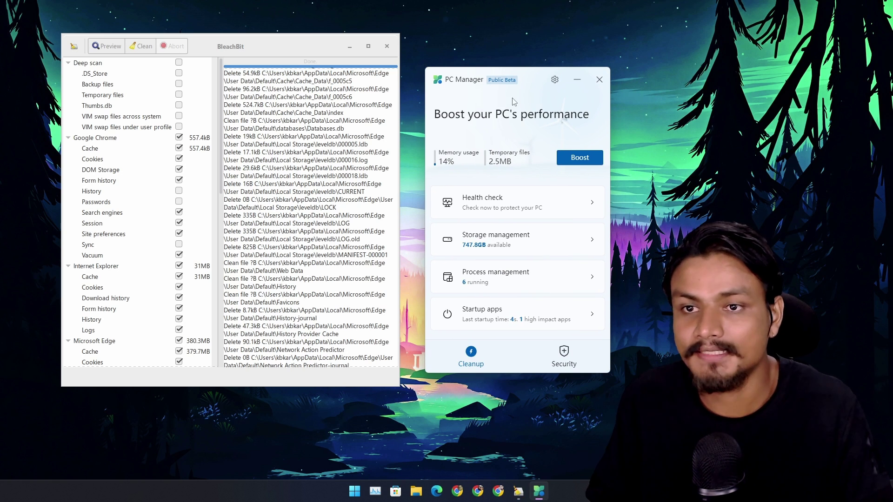
key("alt+Tab")
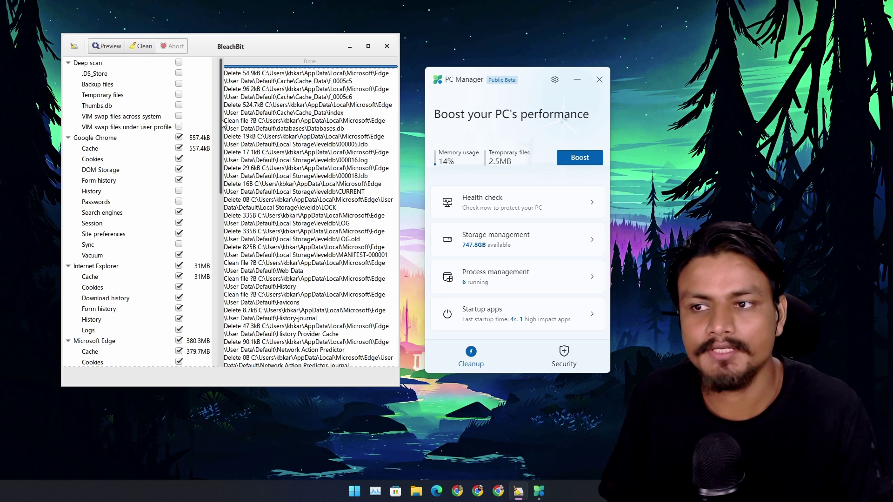
left_click_drag(221, 123, 214, 214)
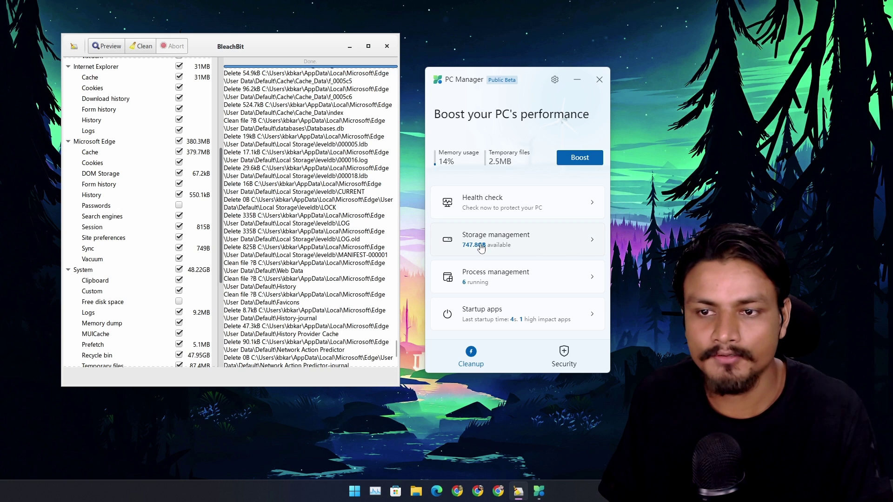
Run a deep cleanup scan from Storage management, listing 6.2 GB of cleanup items
left_click(504, 239)
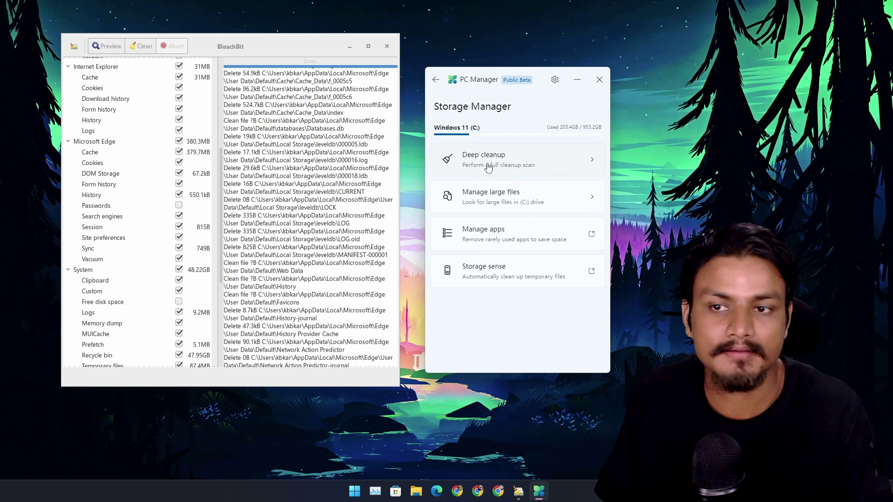
left_click(502, 169)
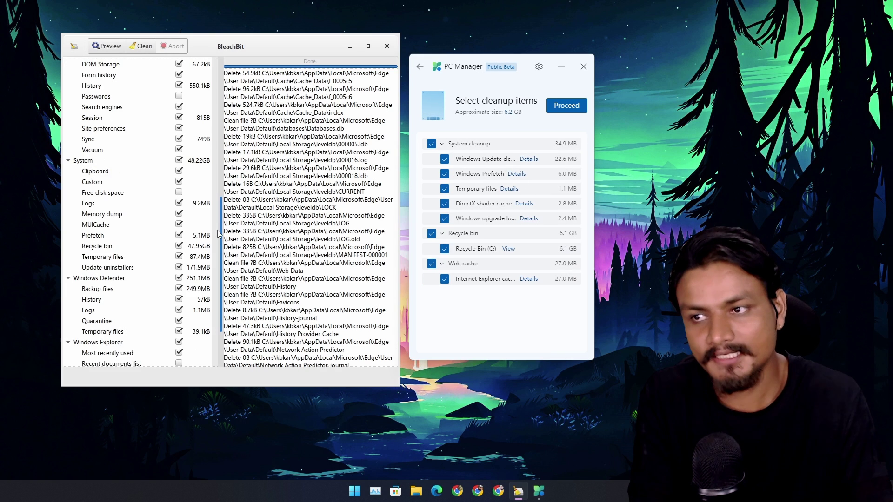
left_click_drag(219, 234, 221, 145)
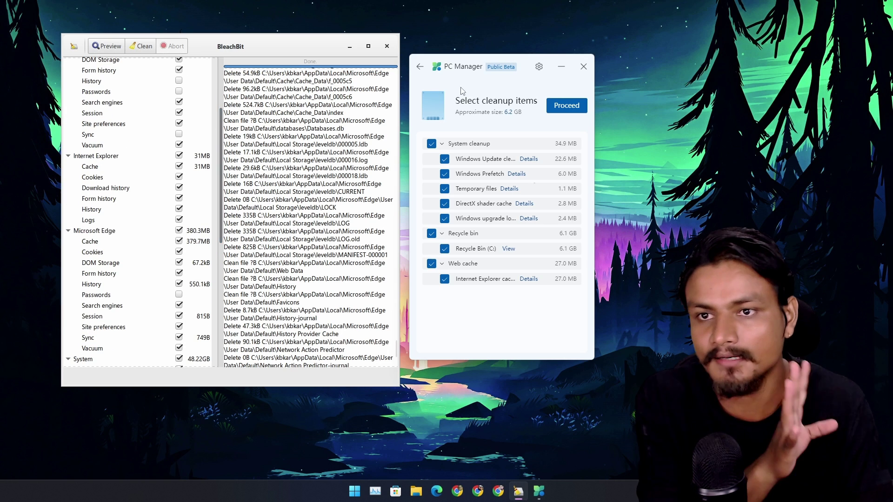
Scroll back up the list while waiting for the cleanup to finish
scroll(89, 114, "up", 3)
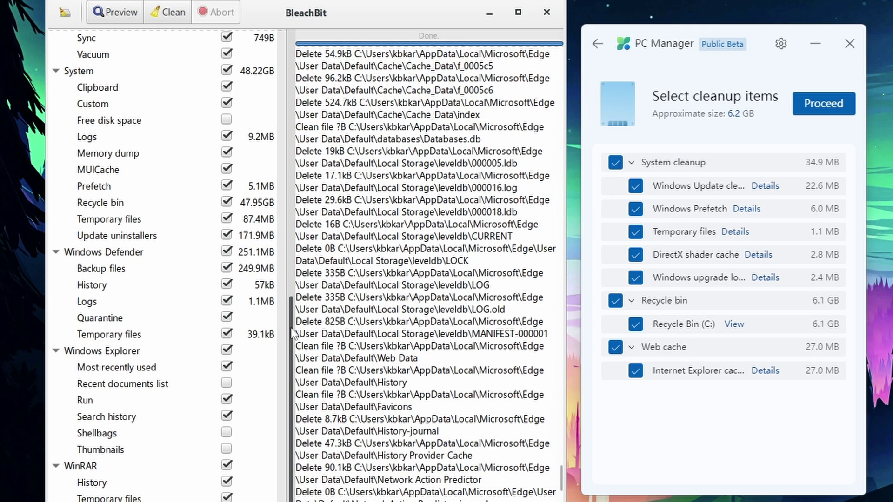
scroll(291, 335, "up", 10)
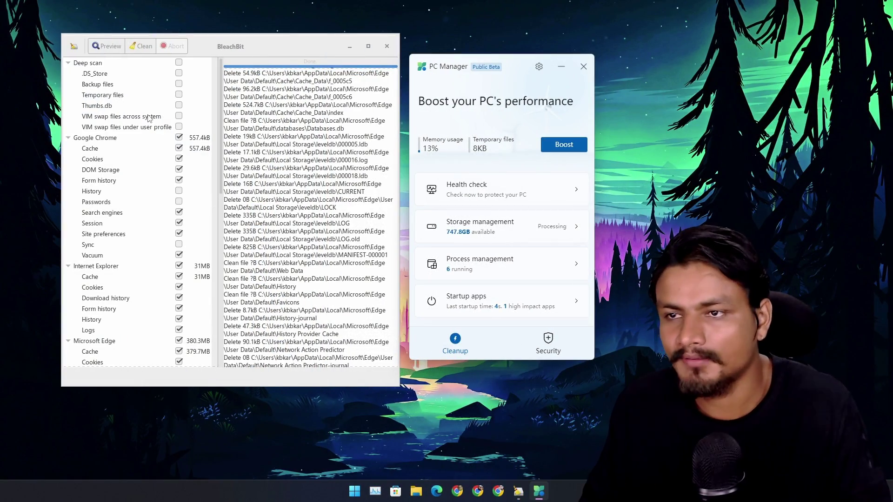
Close BleachBit and start a PC health check in PC Manager
left_click(386, 46)
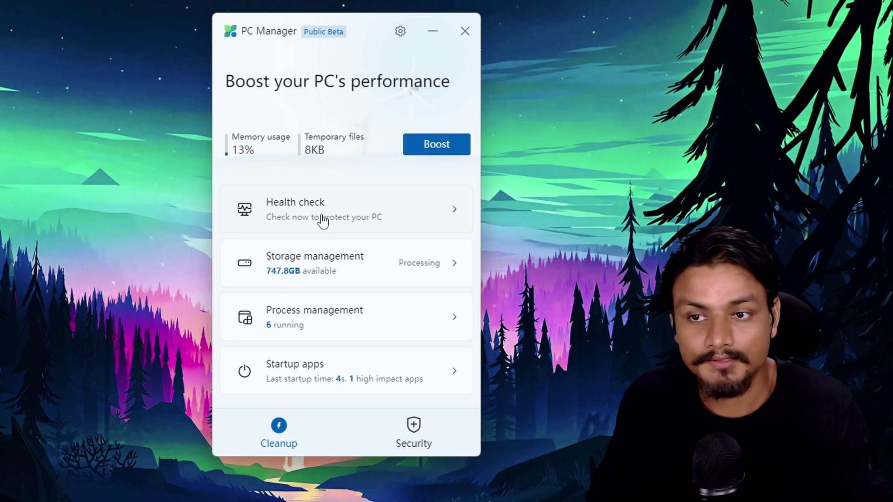
left_click(305, 217)
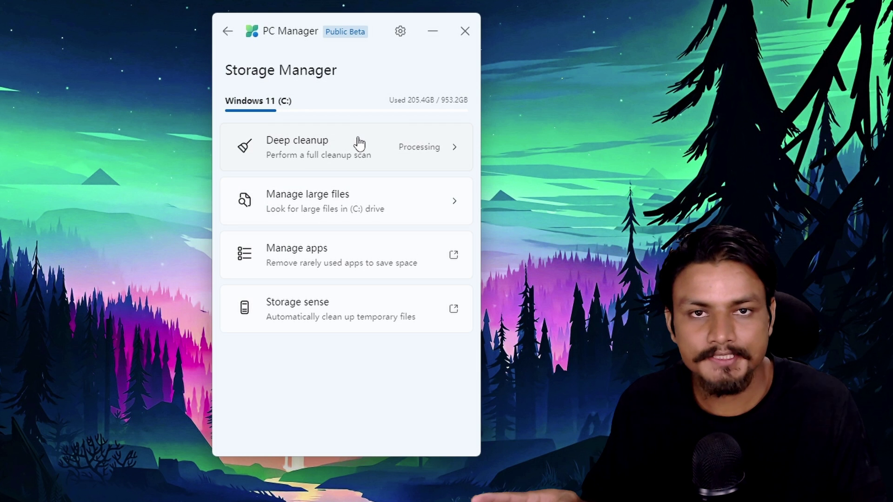
Browse the large files on drive C:, then close that window
left_click(331, 213)
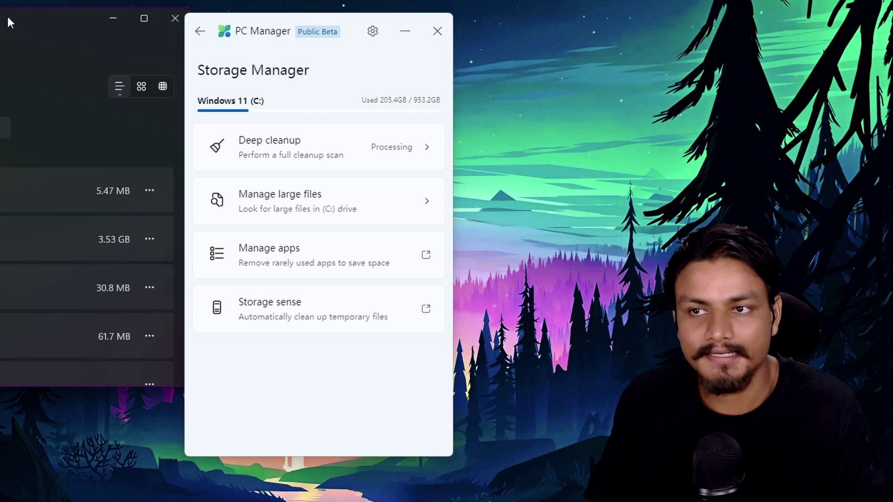
left_click(154, 8)
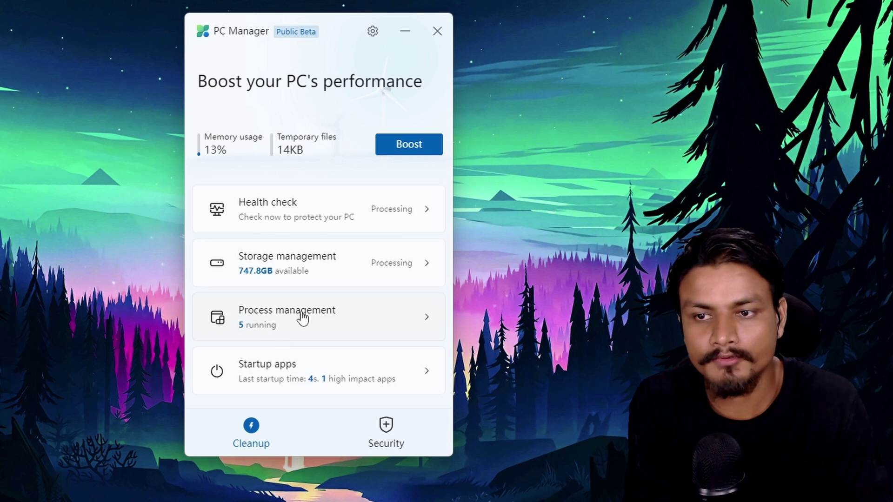
Compare PC Manager's running processes with Task Manager's, then return to the main page
left_click(303, 317)
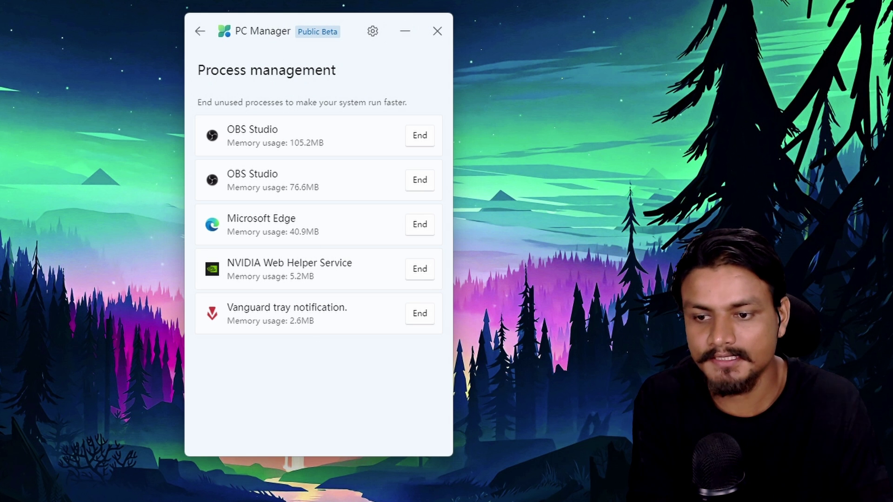
key("ctrl+shift+Escape")
left_click_drag(274, 128, 267, 98)
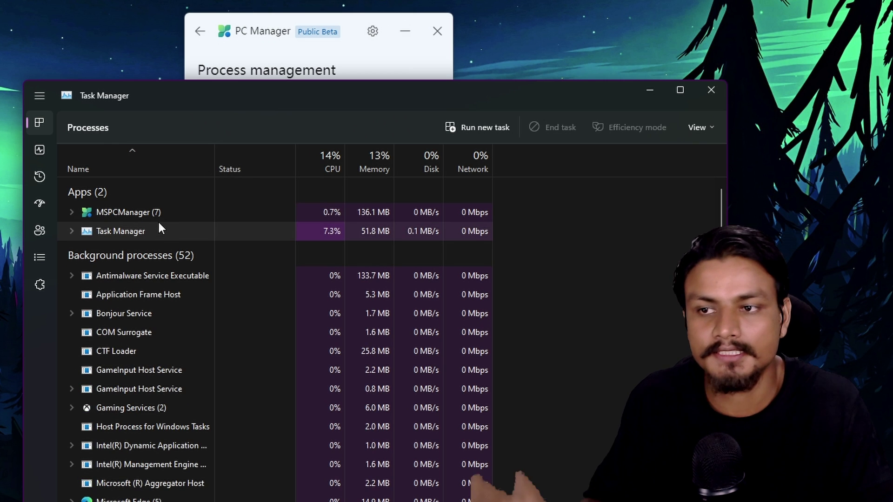
left_click(710, 89)
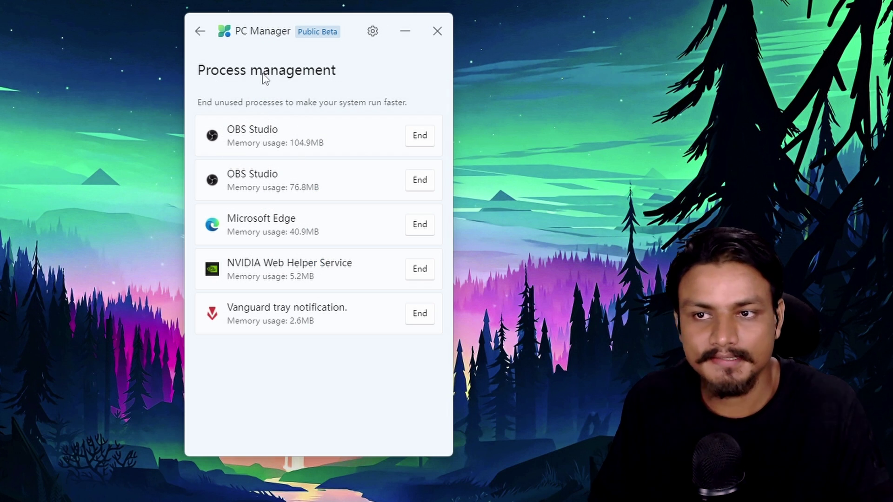
left_click(202, 33)
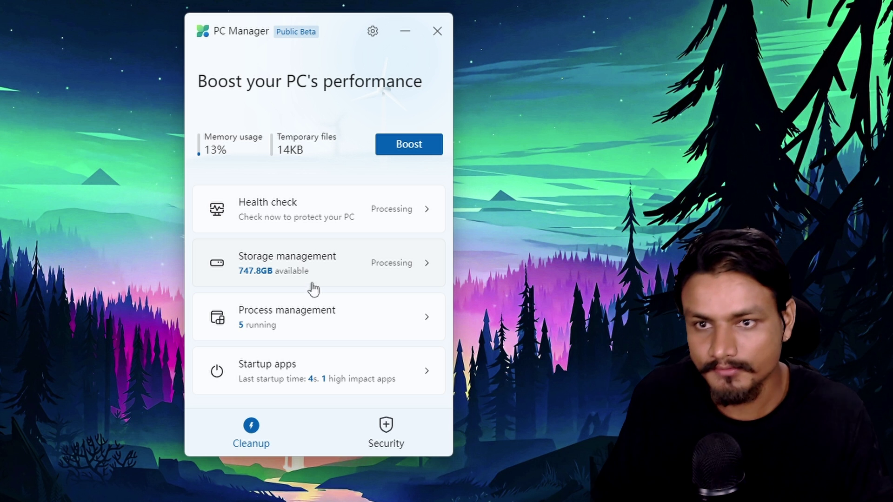
Review the apps that launch at startup, then go to the Security page
left_click(294, 372)
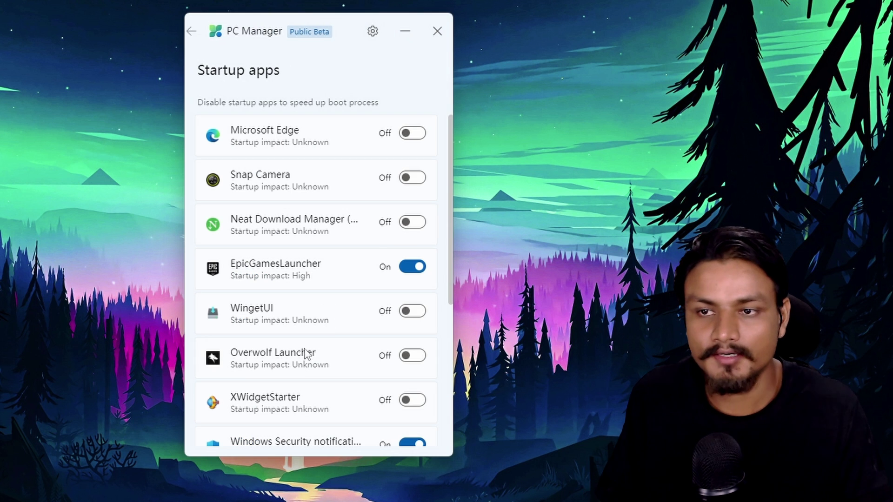
scroll(333, 279, "down", 5)
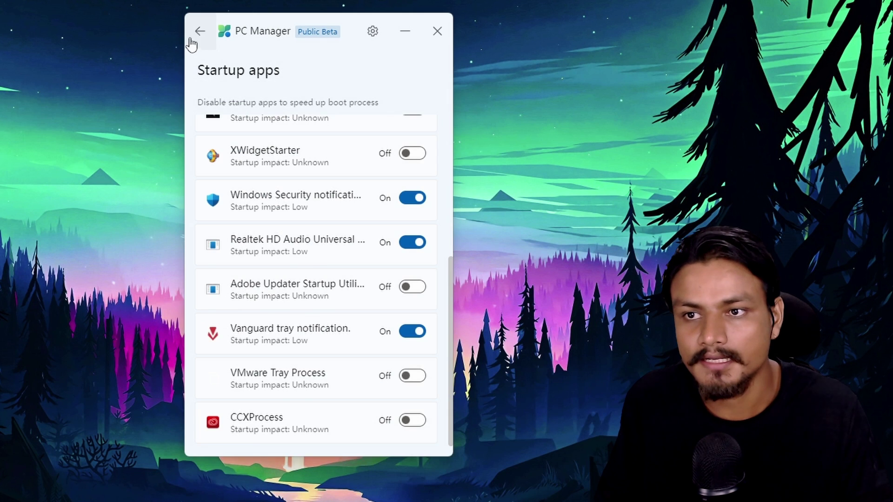
left_click(192, 41)
left_click(386, 434)
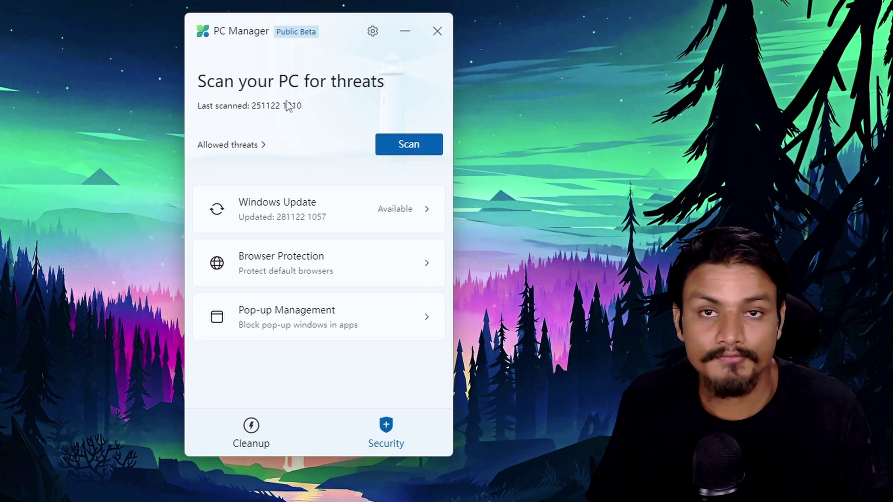
Run a threat scan that finds no threats in 40094 files, then check Windows Update
left_click(386, 150)
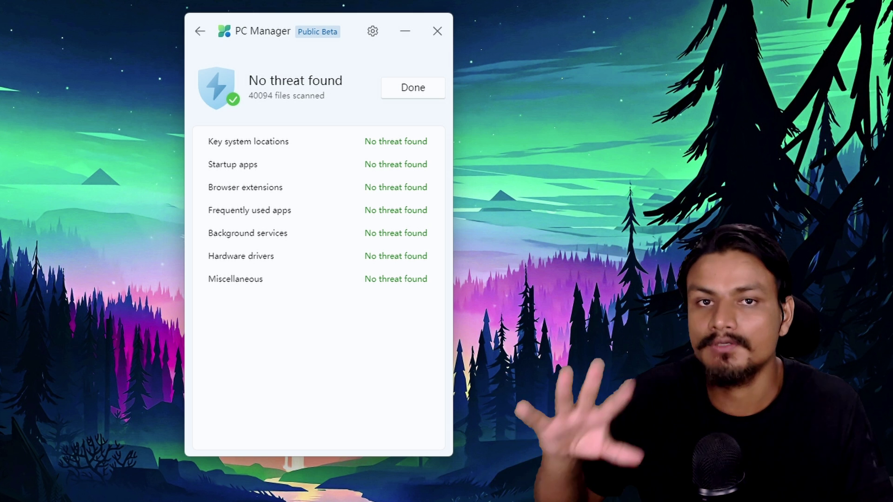
left_click(404, 91)
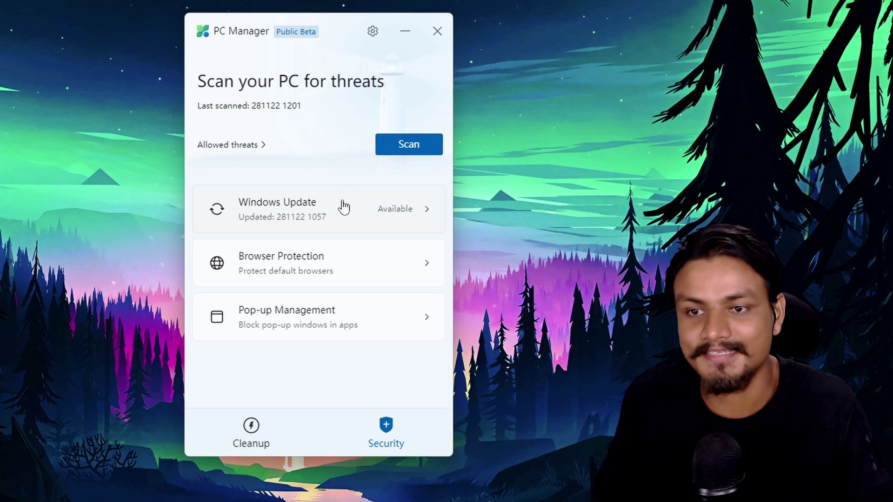
left_click(310, 215)
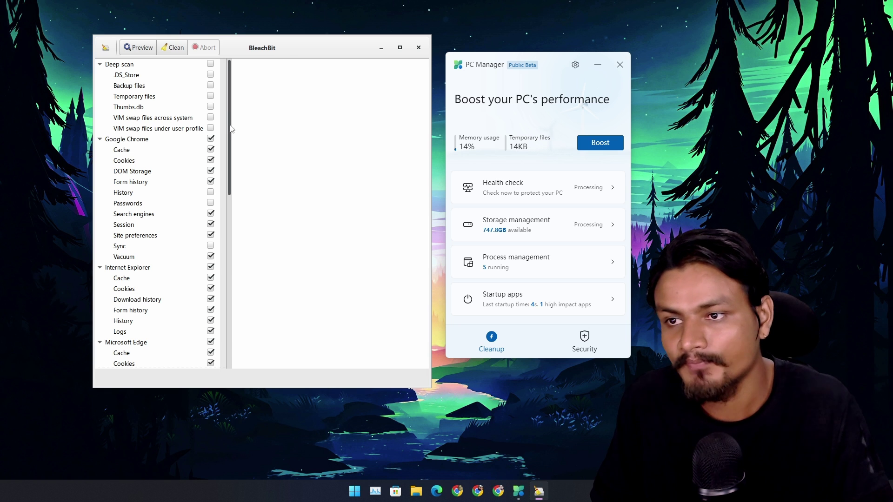
List drive C:'s deep cleanup items (about 6.2 GB) and compare them with a BleachBit preview
left_click_drag(230, 132, 232, 158)
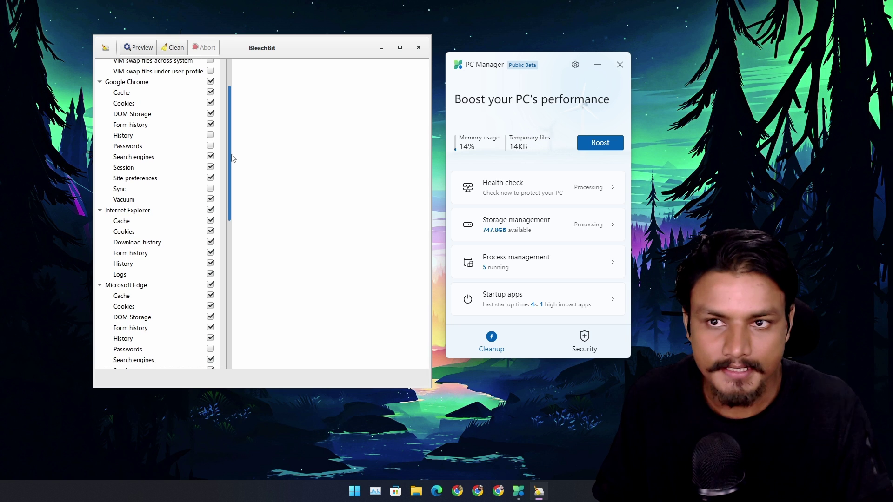
scroll(231, 158, "up", 3)
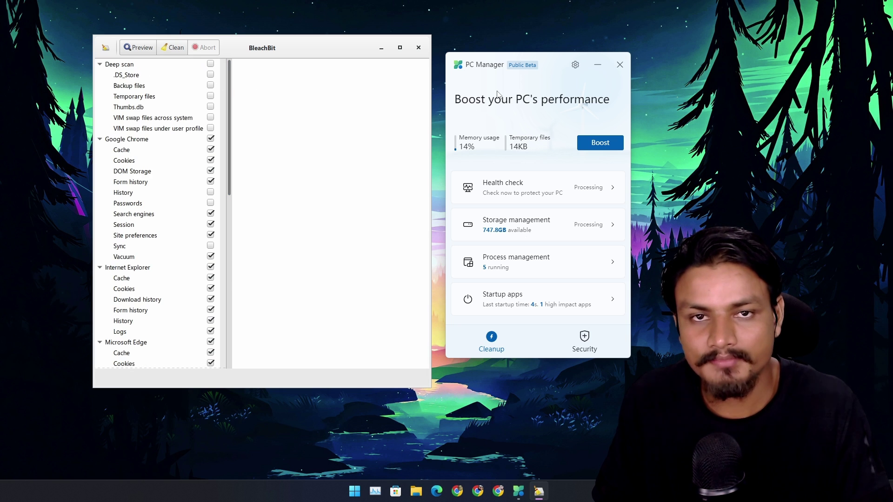
left_click(534, 226)
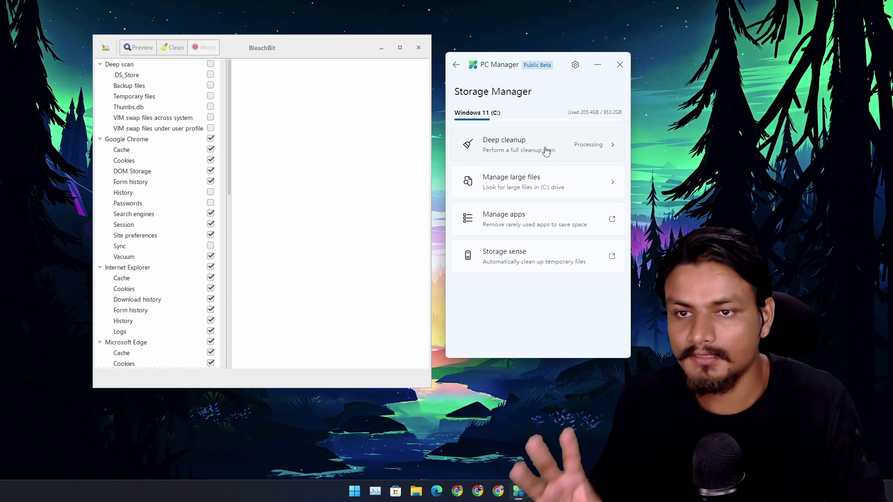
left_click(547, 151)
key("alt+Left")
left_click(522, 153)
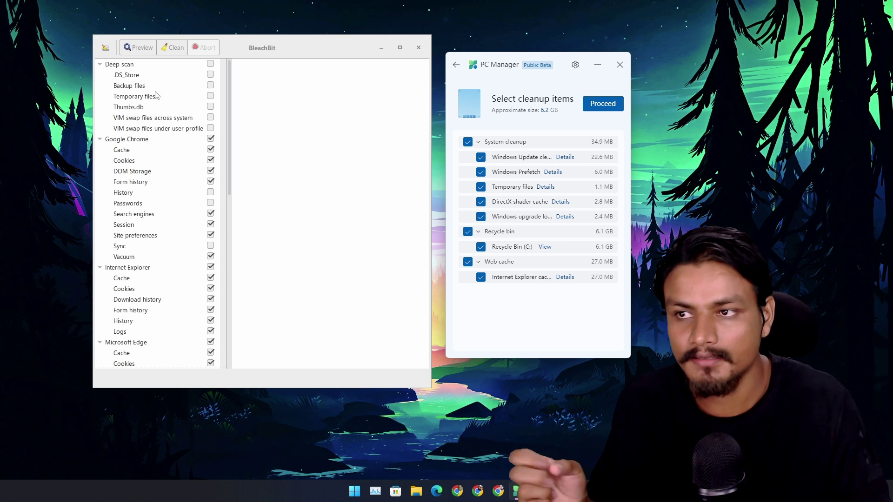
left_click(138, 47)
scroll(116, 188, "down", 5)
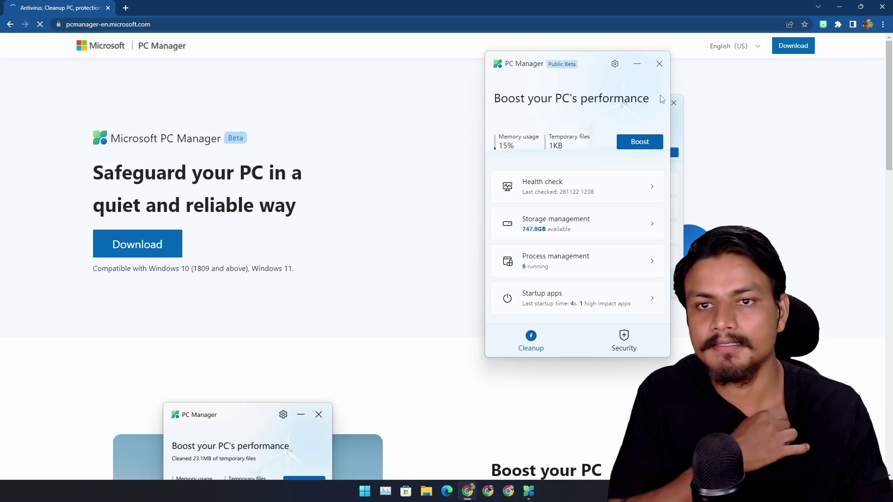
Minimize PC Manager and scroll through the PC Manager download page in Chrome
left_click(637, 64)
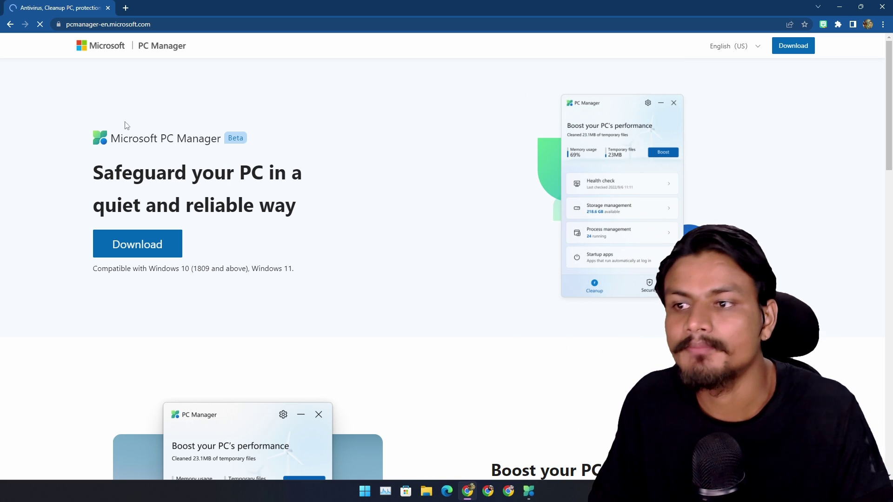
scroll(263, 160, "down", 3)
scroll(350, 195, "up", 3)
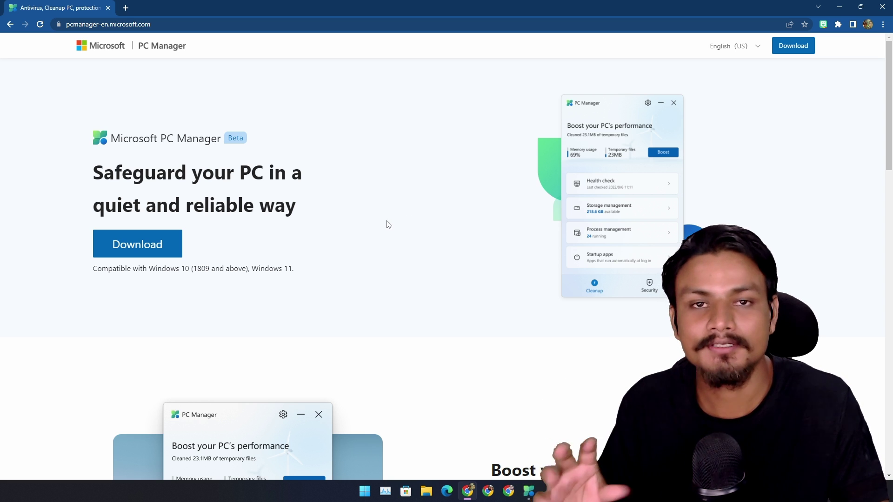
scroll(428, 280, "down", 8)
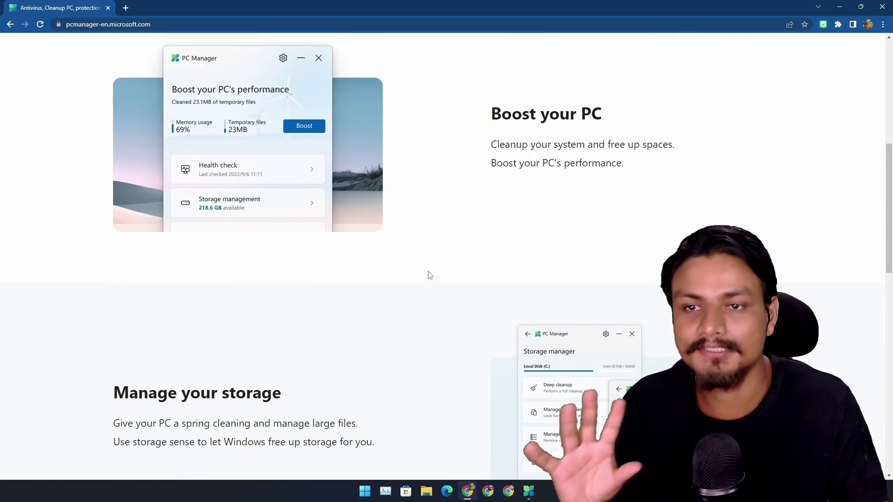
scroll(427, 275, "up", 8)
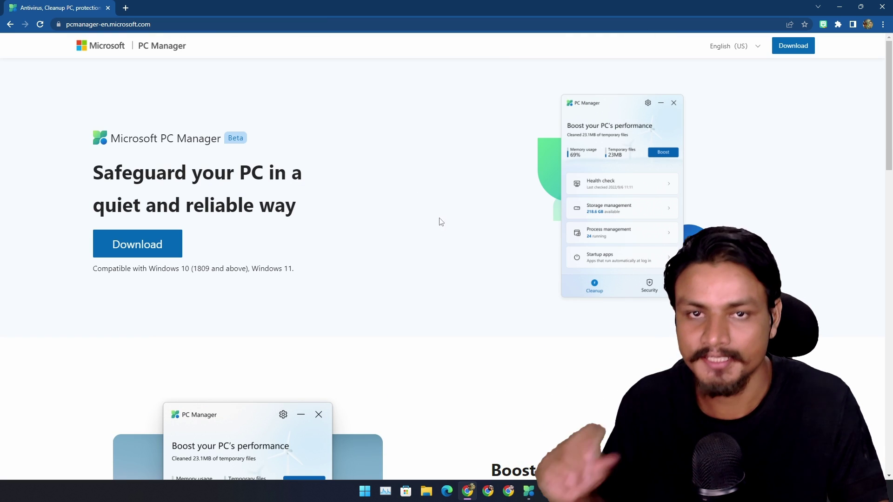
Check the site's language list, keep English (US), and scroll down the page
left_click(756, 46)
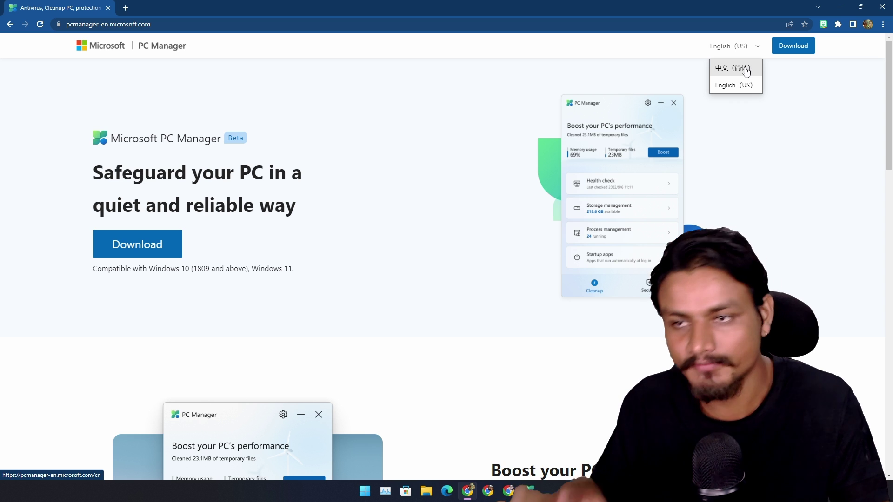
left_click(424, 195)
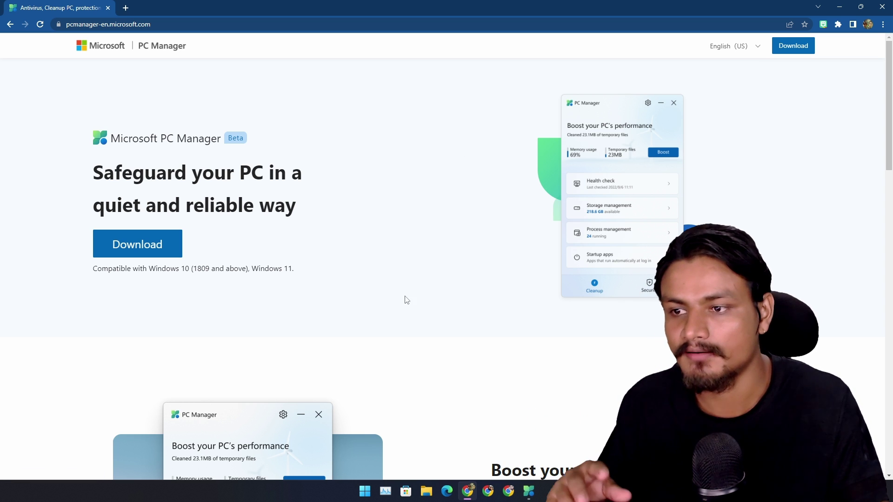
scroll(160, 278, "down", 1)
scroll(159, 278, "down", 1)
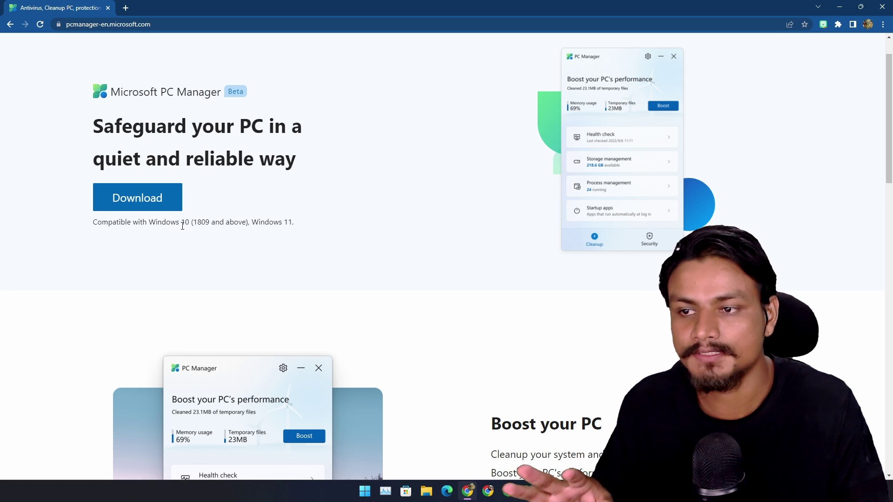
scroll(366, 264, "down", 5)
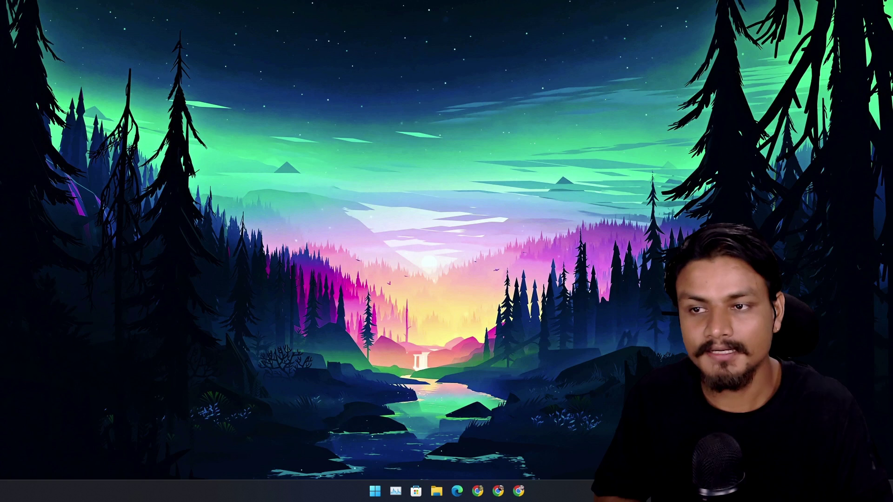